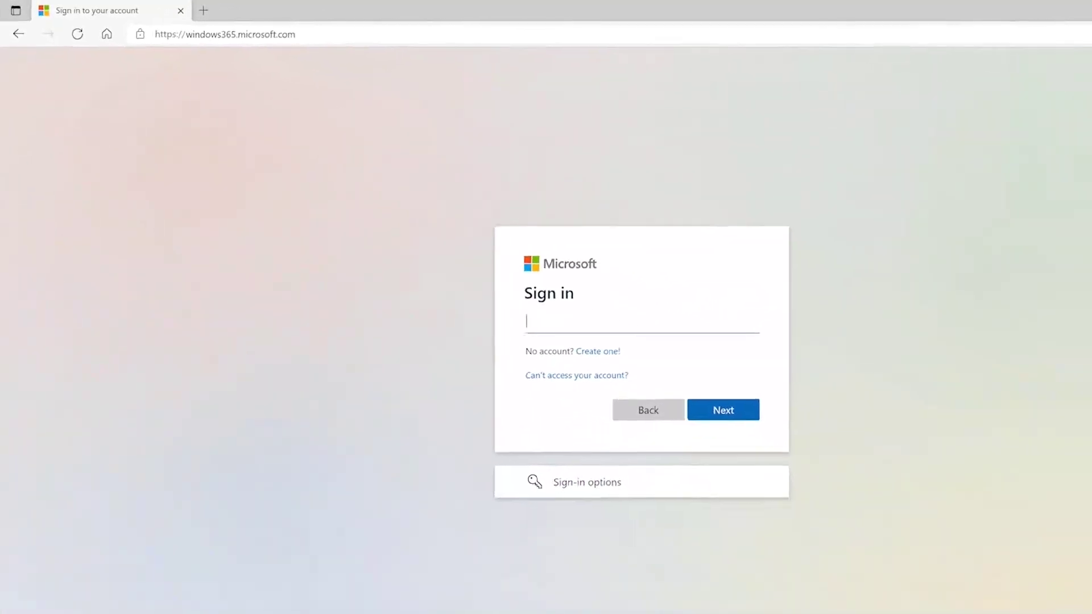
Sign in to Windows 365 with the account name 'j.cloud'.
{"action": "type", "text": "j.cloud"}
{"action": "left_click", "coordinate": [638, 349]}
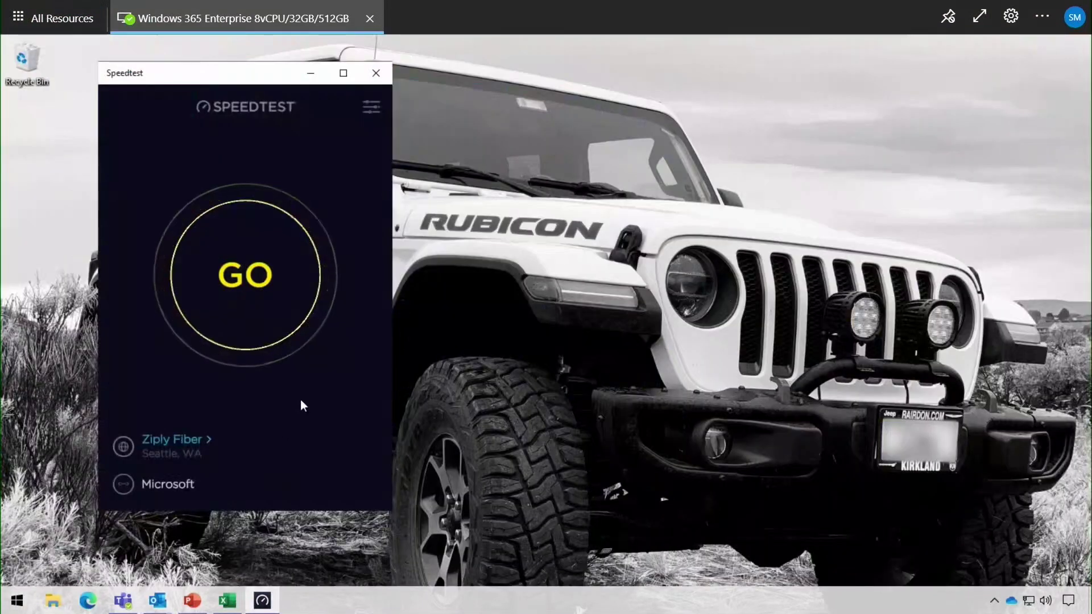
Run the Speedtest internet speed test on the Windows 365 cloud PC.
{"action": "left_click", "coordinate": [244, 288]}
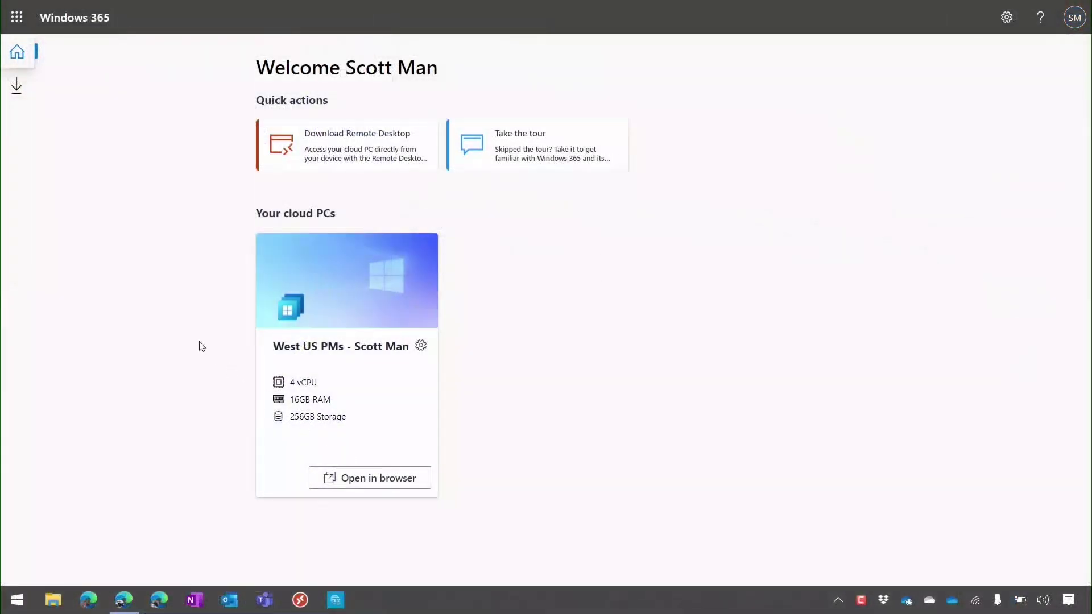
View the Remote Desktop apps download page in Windows 365.
{"action": "left_click", "coordinate": [17, 87]}
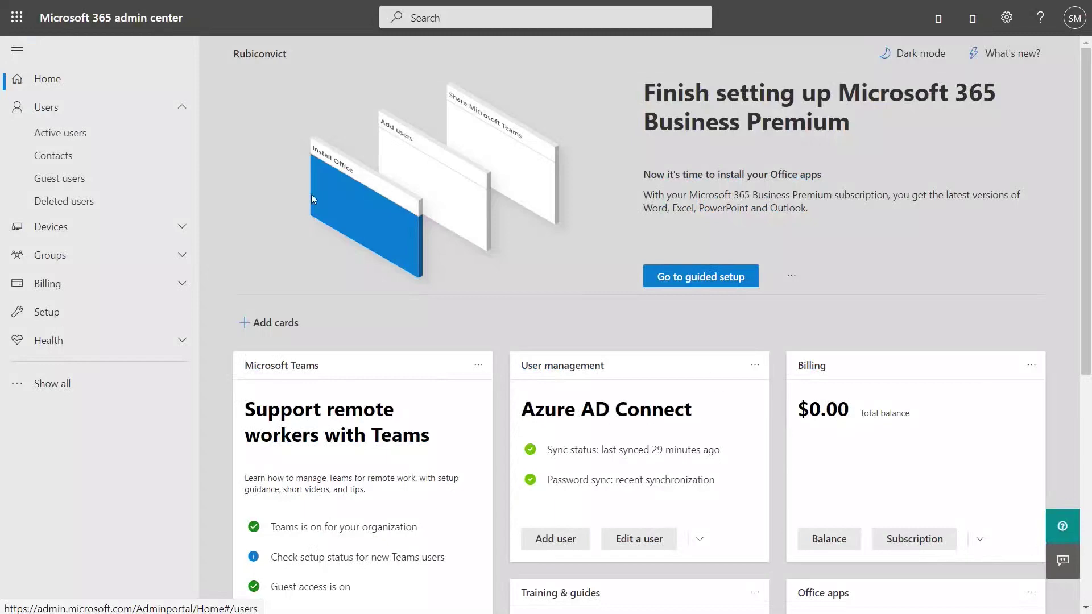
Assign Adele Vance the Windows 365 Enterprise 4vCPU/16GB/128GB licence and save the change.
{"action": "left_click", "coordinate": [60, 133]}
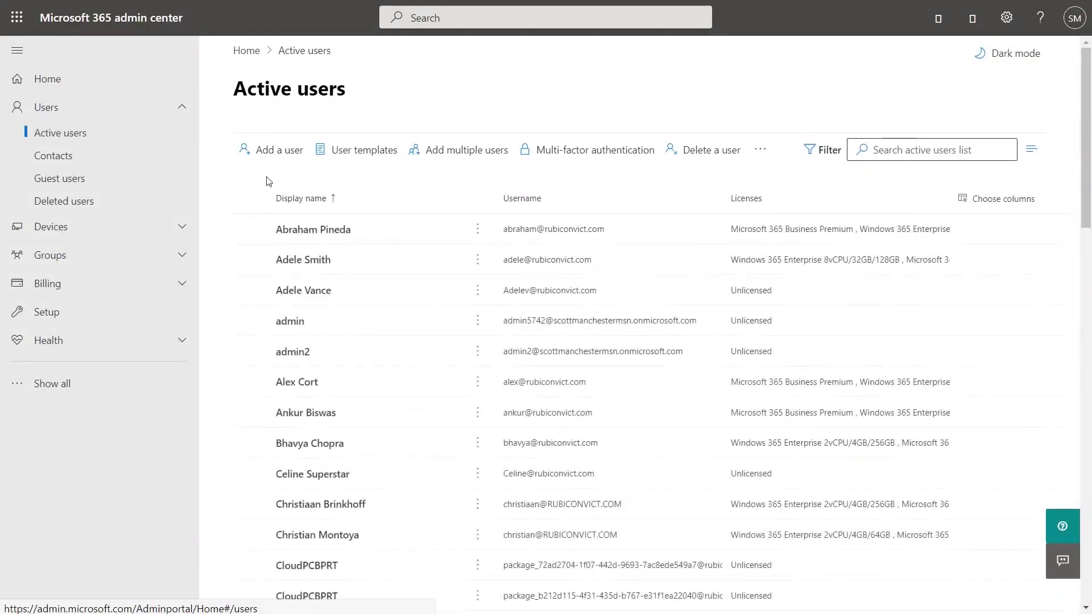
{"action": "left_click", "coordinate": [311, 291]}
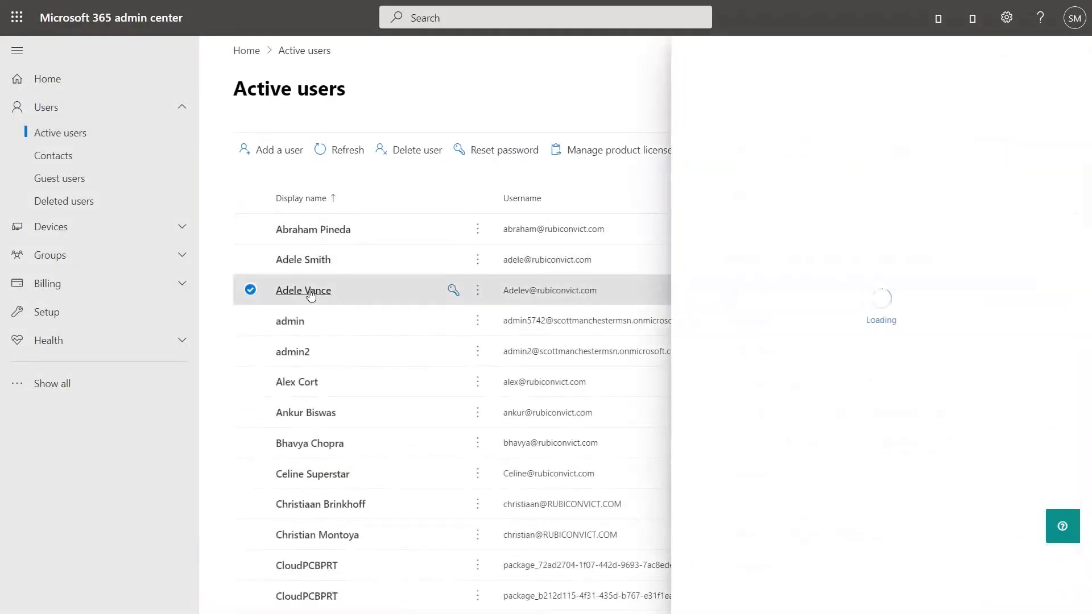
{"action": "left_click", "coordinate": [844, 195]}
{"action": "left_click_drag", "start_coordinate": [1089, 226], "coordinate": [1077, 344]}
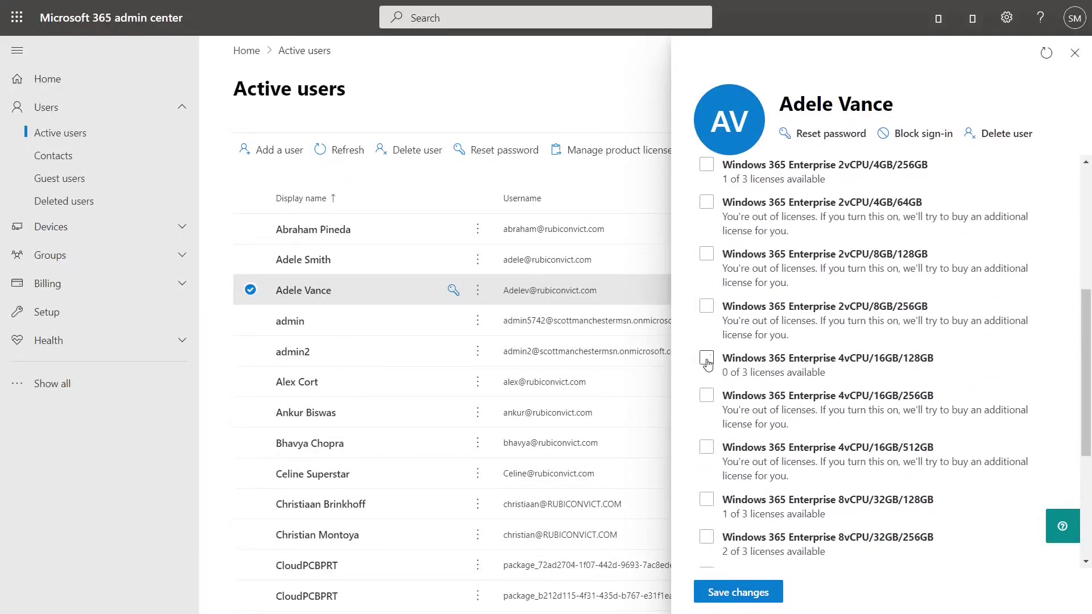
{"action": "left_click", "coordinate": [706, 357]}
{"action": "scroll", "coordinate": [734, 342], "scroll_direction": "down", "scroll_amount": 5}
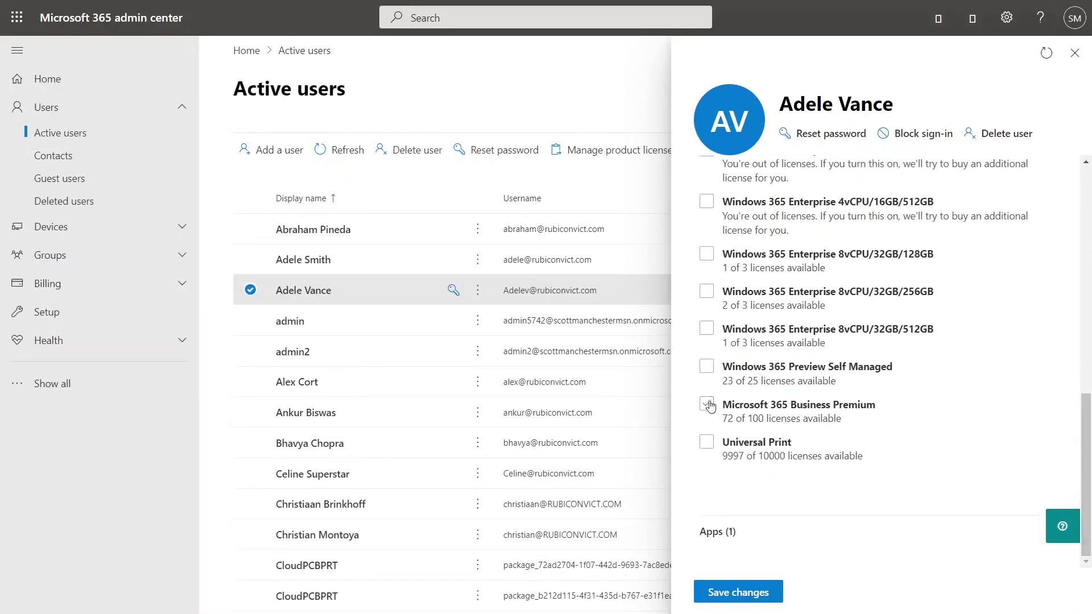
{"action": "left_click", "coordinate": [727, 597]}
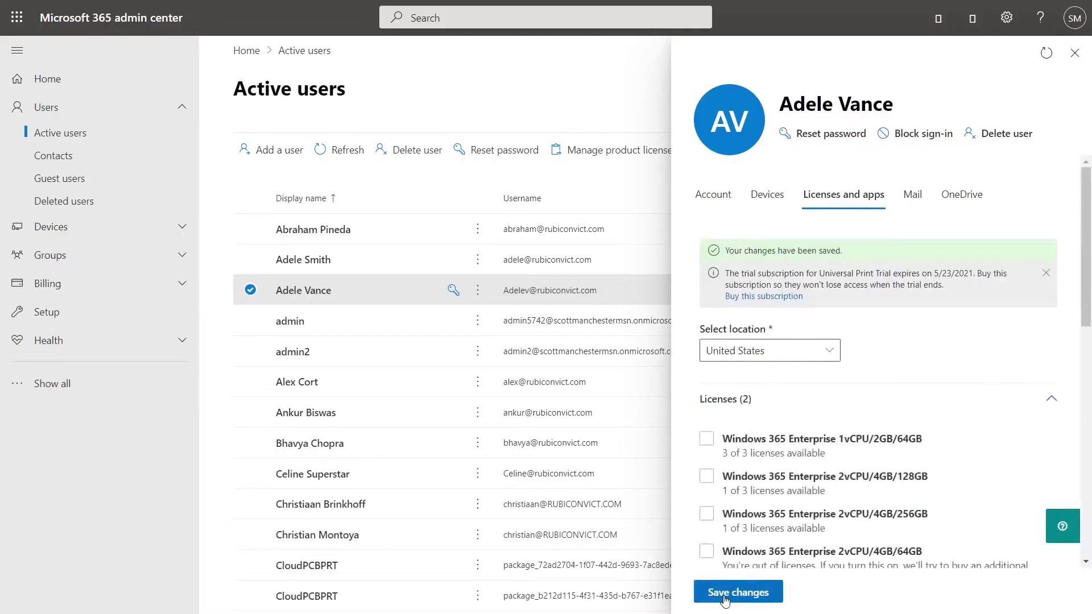
{"action": "left_click", "coordinate": [714, 195]}
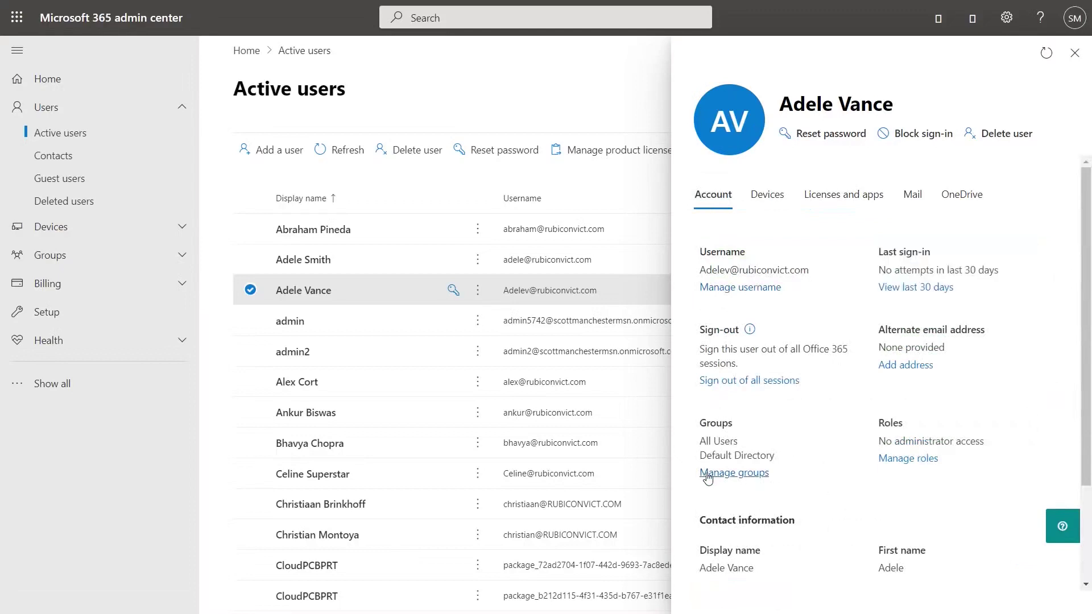
Search groups for 'west us' and add Adele Vance to West US Interns.
{"action": "left_click", "coordinate": [701, 474]}
{"action": "left_click", "coordinate": [711, 176]}
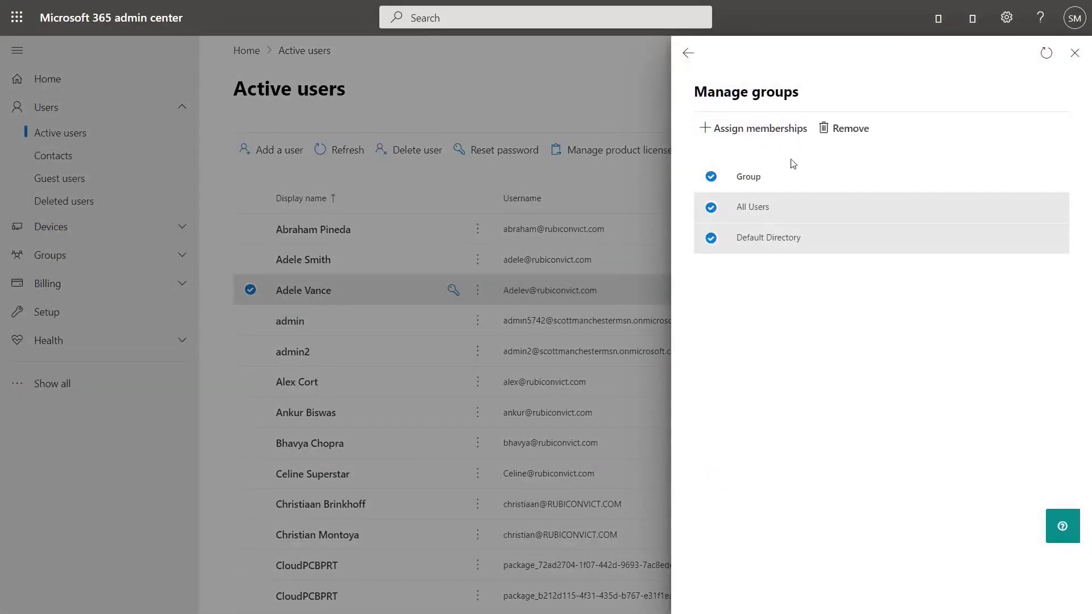
{"action": "left_click", "coordinate": [757, 128]}
{"action": "type", "text": "we"}
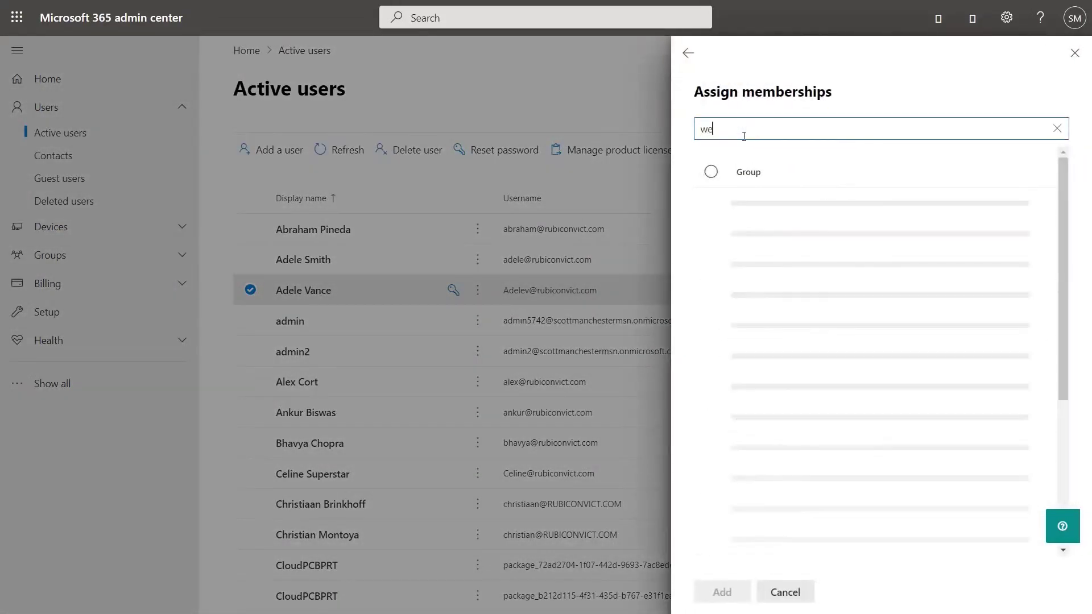
{"action": "type", "text": "st us"}
{"action": "left_click", "coordinate": [751, 205]}
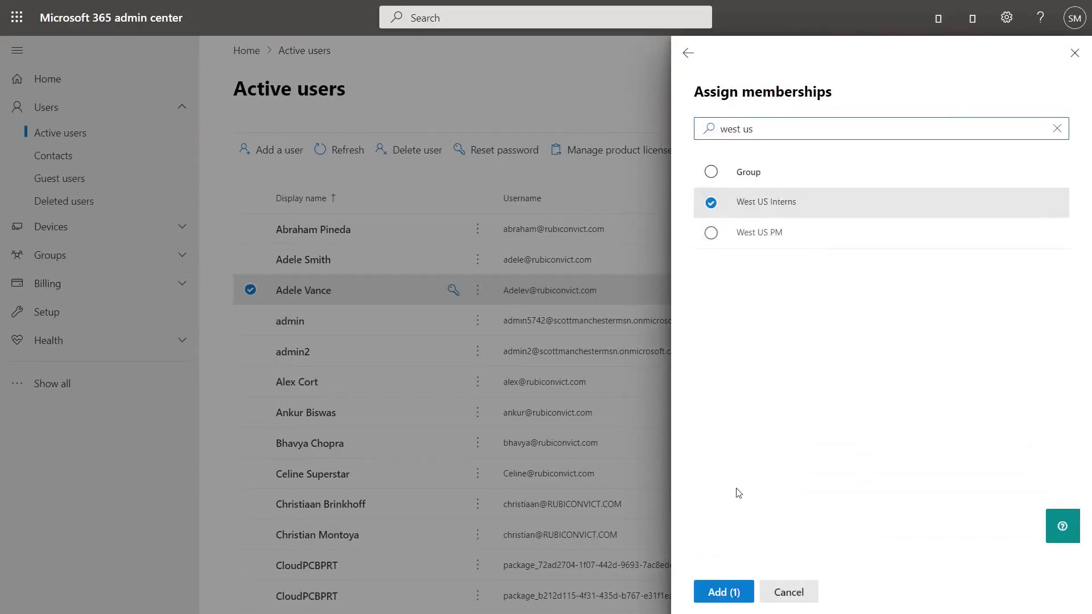
{"action": "left_click", "coordinate": [711, 595]}
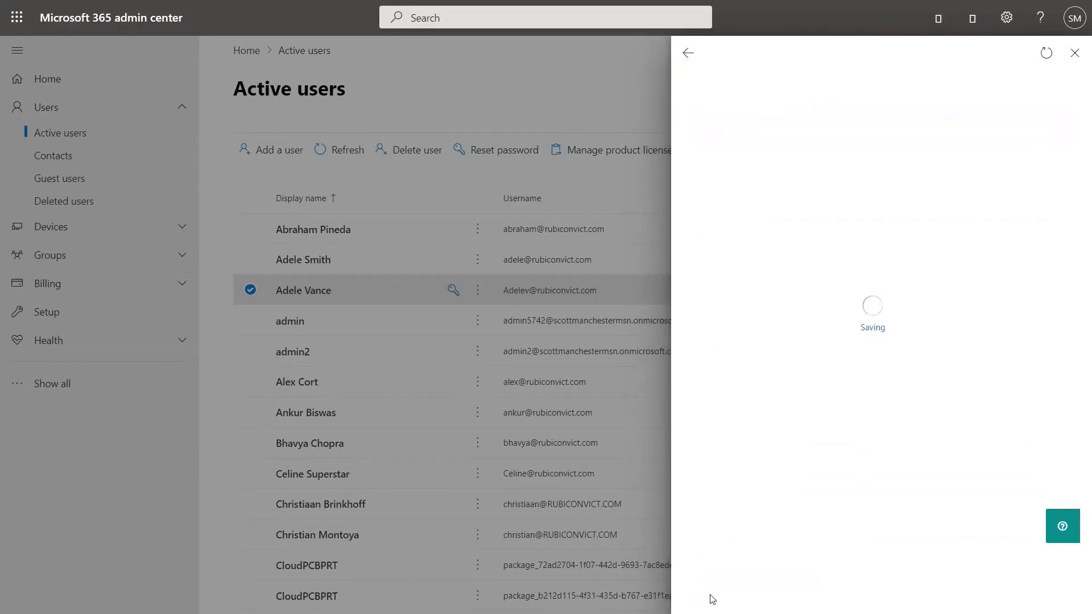